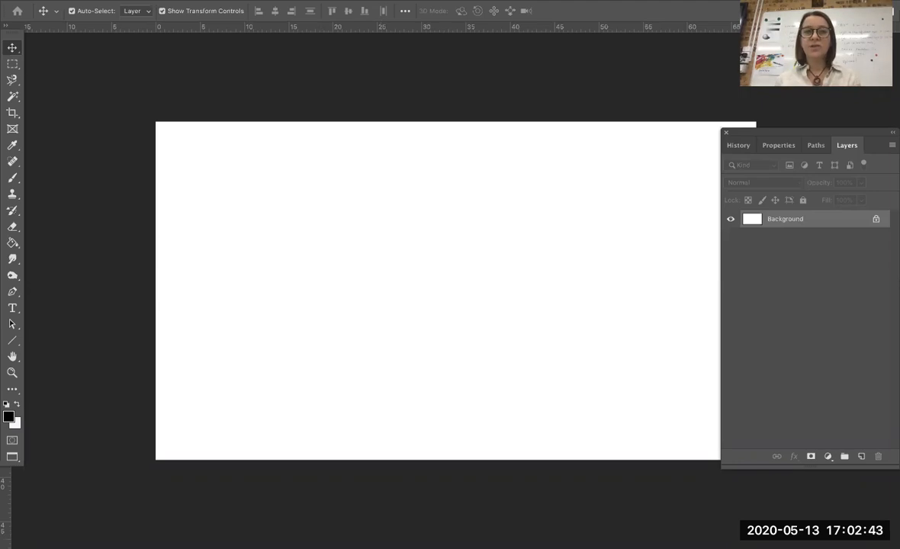
Show the Timeline panel, reduce its height and move it over the lower part of the canvas.
left_click(396, 1)
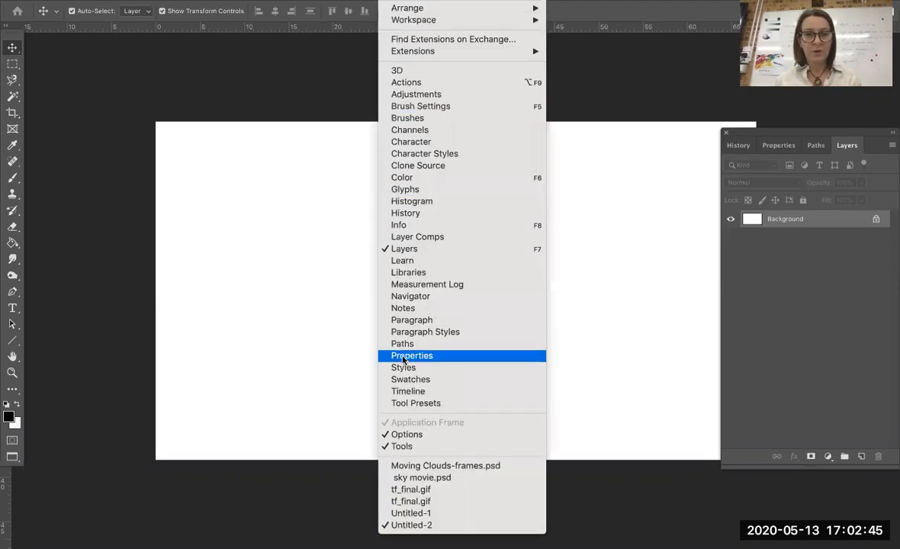
left_click(407, 392)
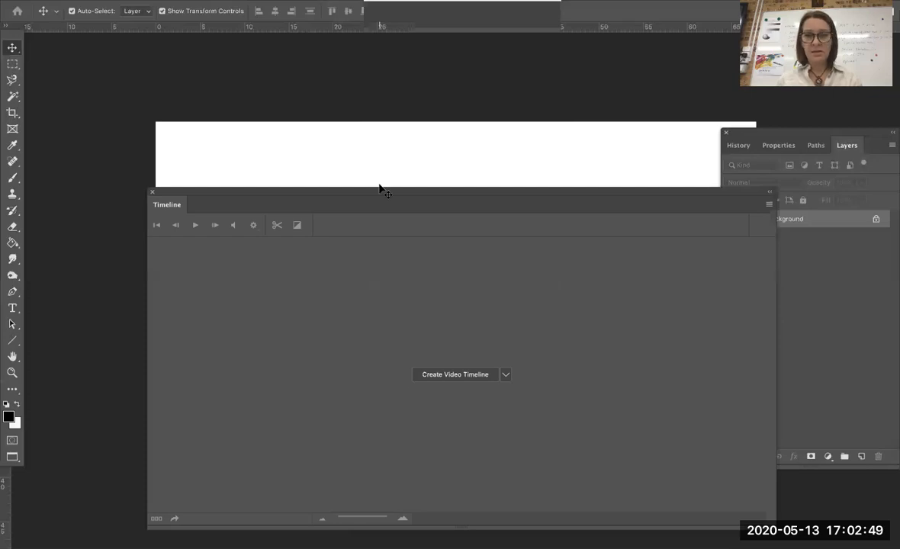
left_click_drag(675, 528, 675, 362)
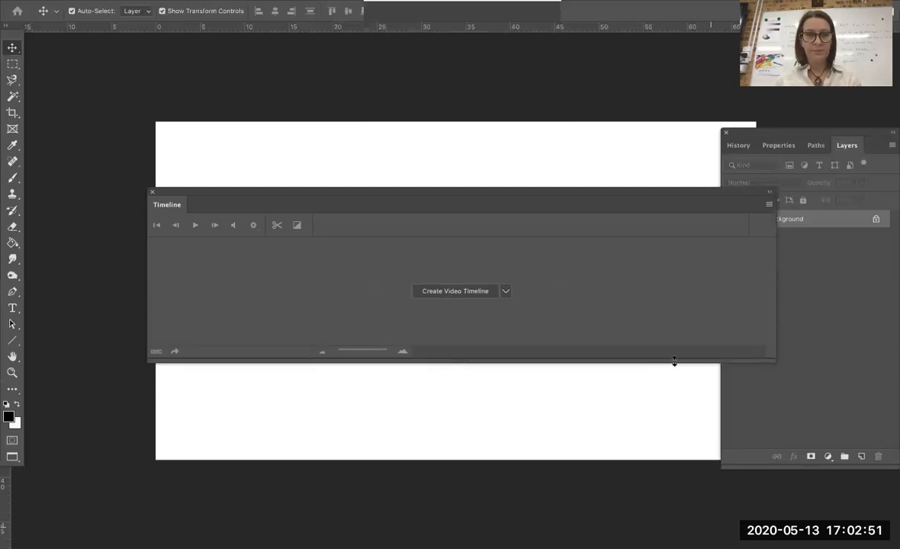
left_click_drag(606, 197, 533, 294)
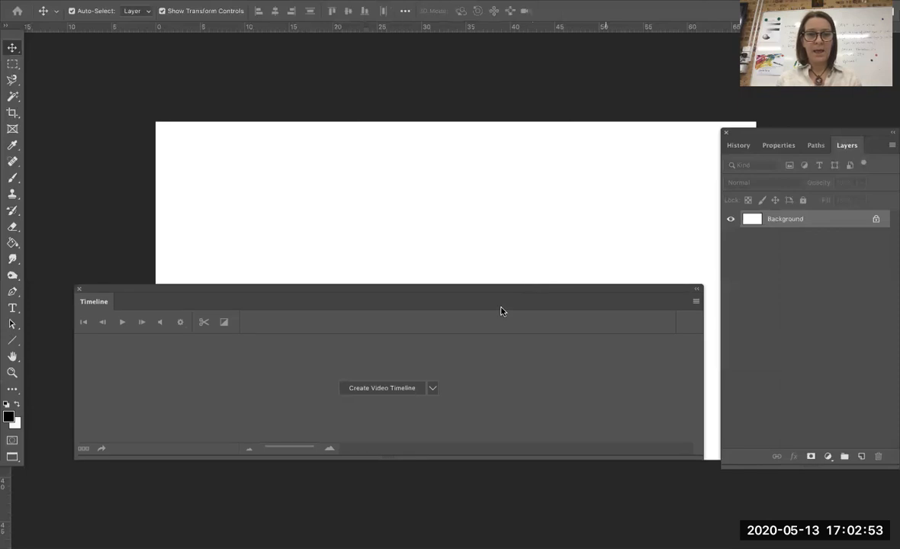
Create a video timeline for the blank document and move the Timeline panel lower to uncover the canvas.
left_click(433, 388)
left_click(431, 389)
left_click(393, 390)
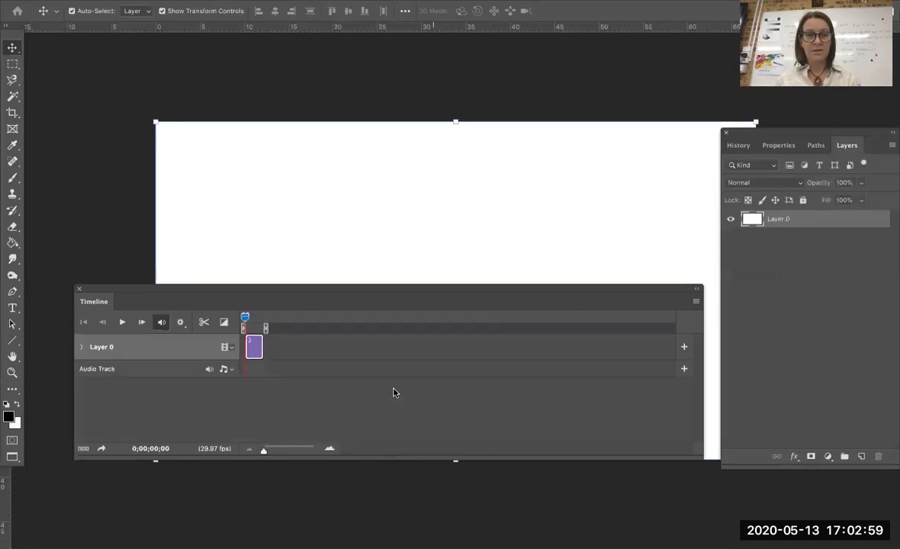
left_click_drag(346, 288, 432, 389)
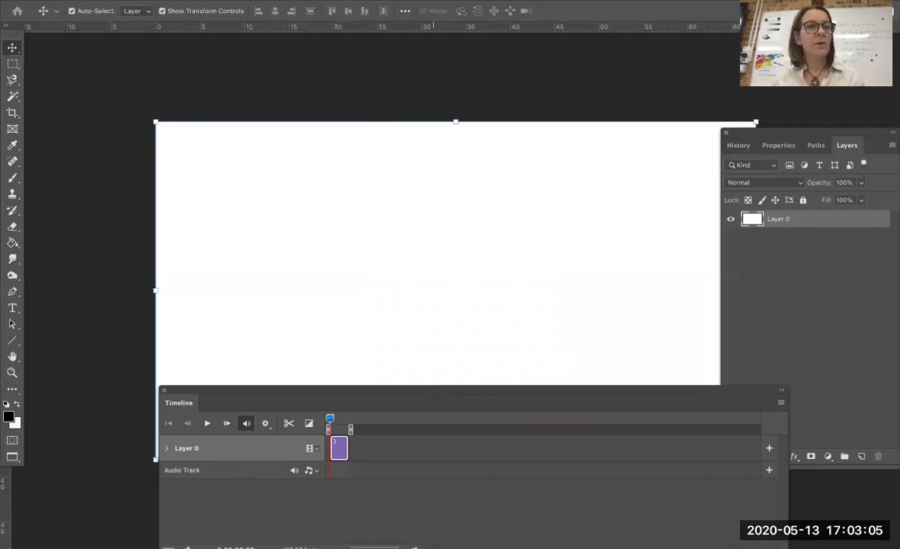
Add Moving Clouds.mp4 from the combine folder as a new video layer.
left_click(115, 0)
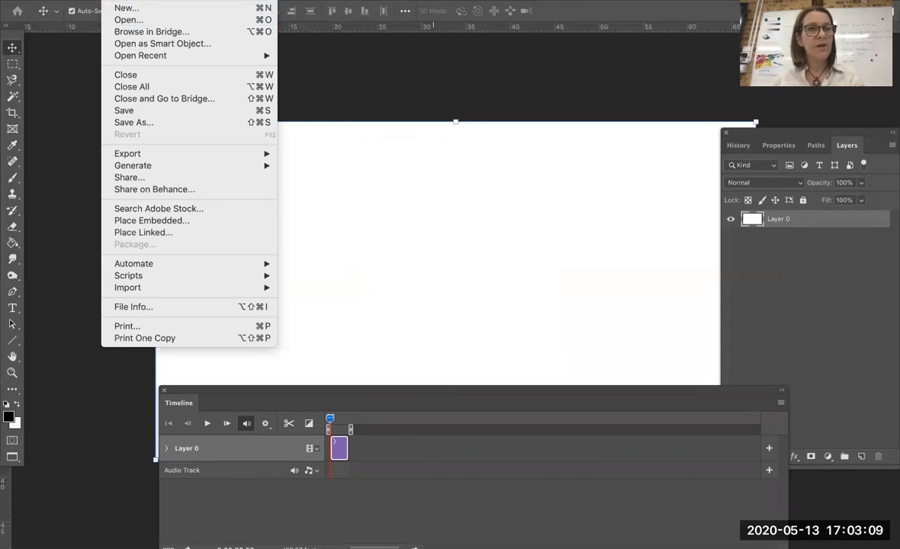
mouse_move(202, 1)
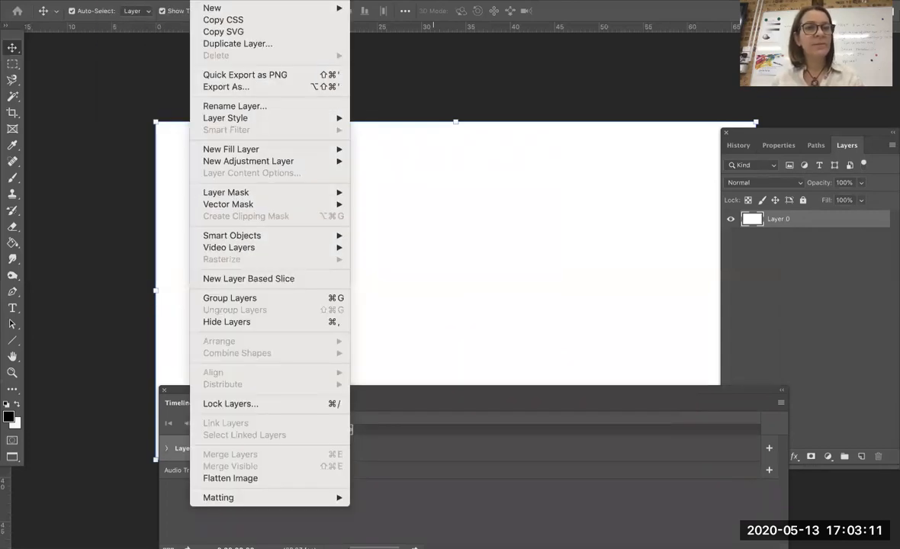
mouse_move(317, 249)
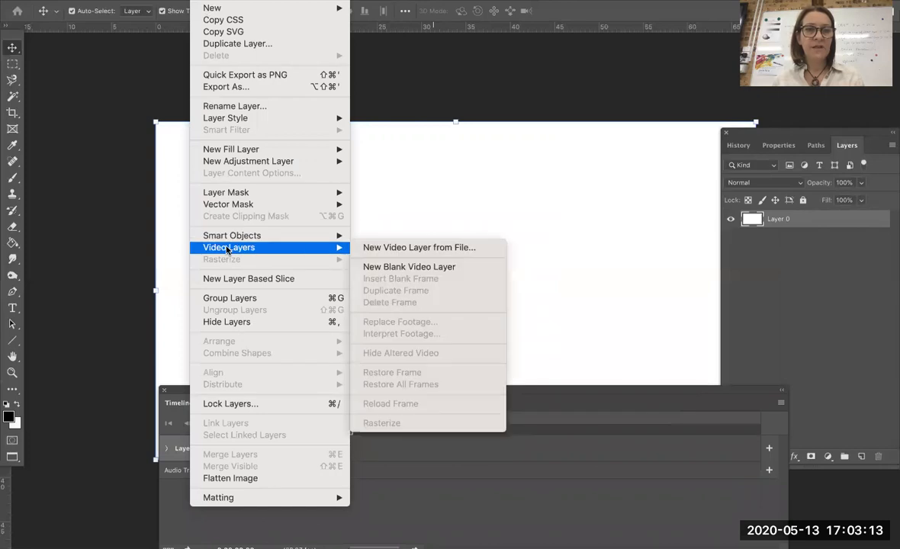
left_click(377, 249)
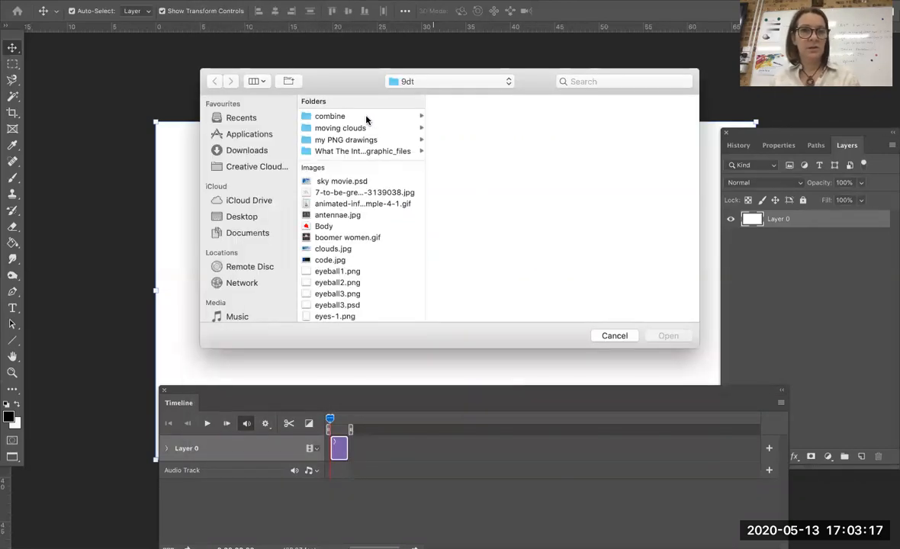
left_click(329, 117)
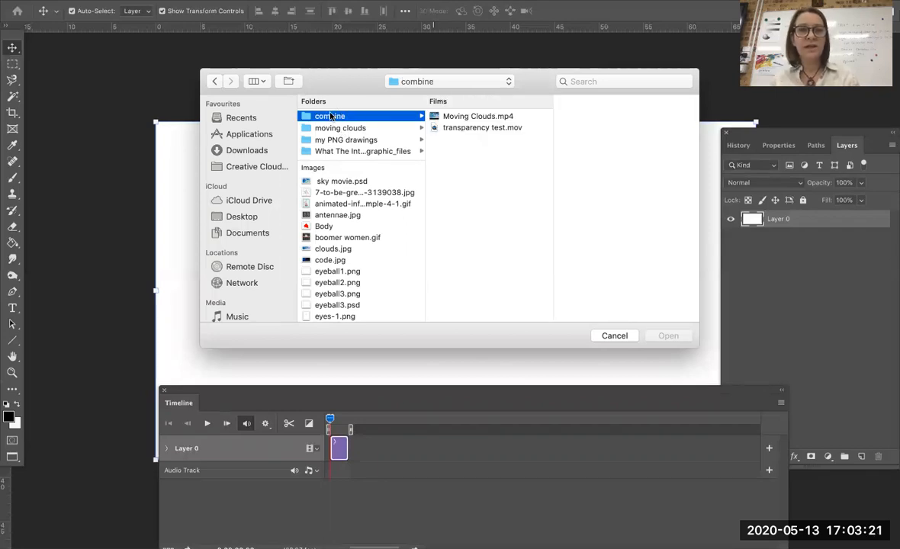
left_click(462, 119)
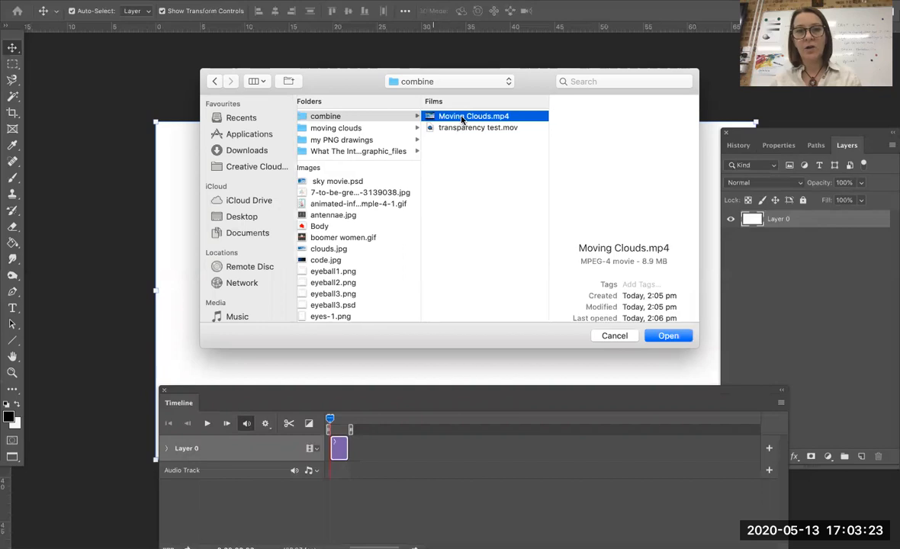
left_click(668, 337)
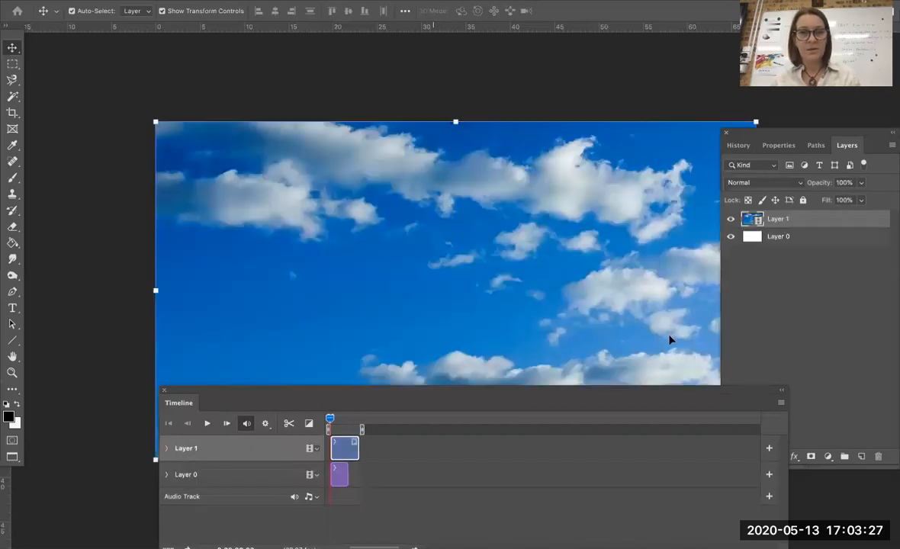
Reposition the Timeline panel and briefly play the clouds clip to preview its motion.
left_click_drag(519, 392, 521, 456)
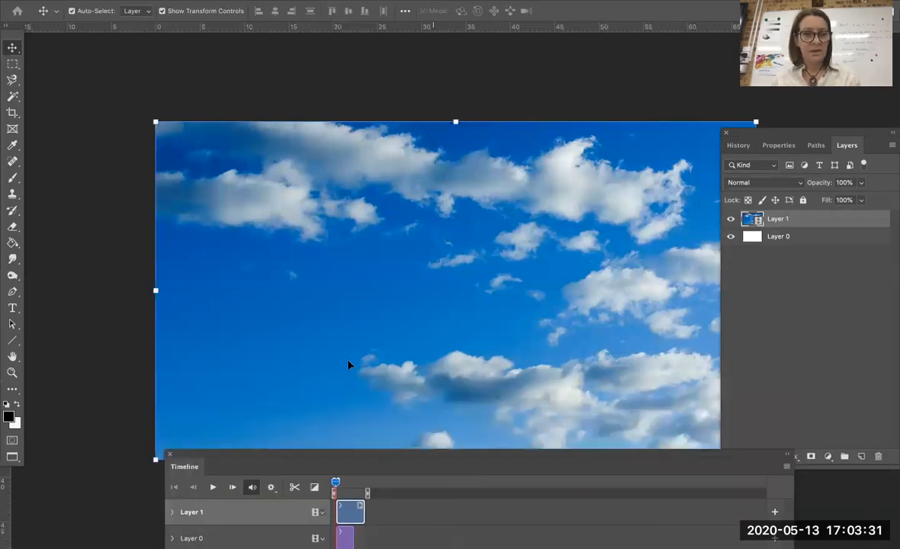
left_click_drag(318, 464, 335, 264)
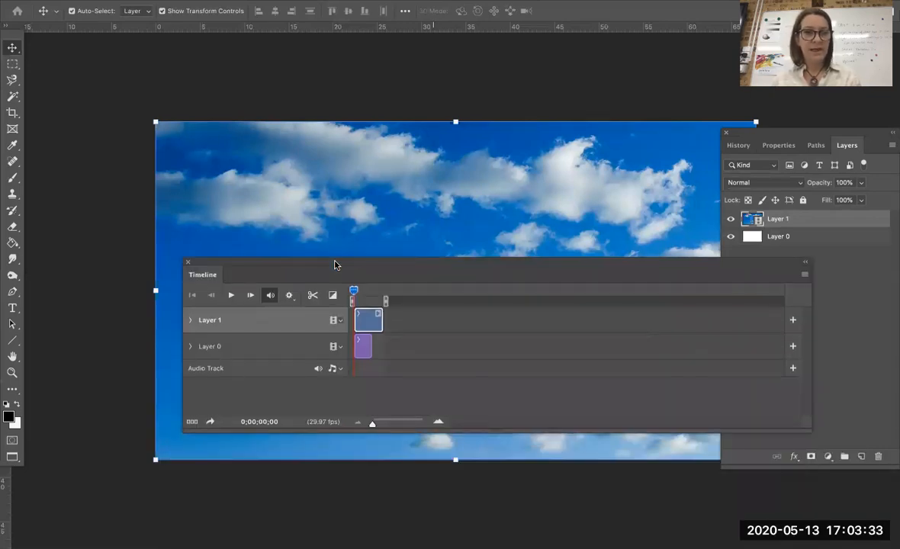
left_click(230, 297)
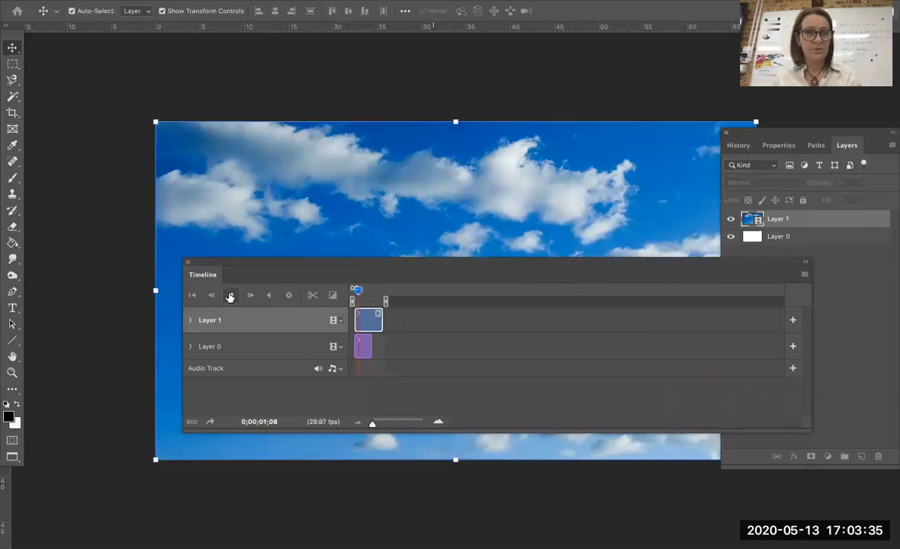
left_click(229, 297)
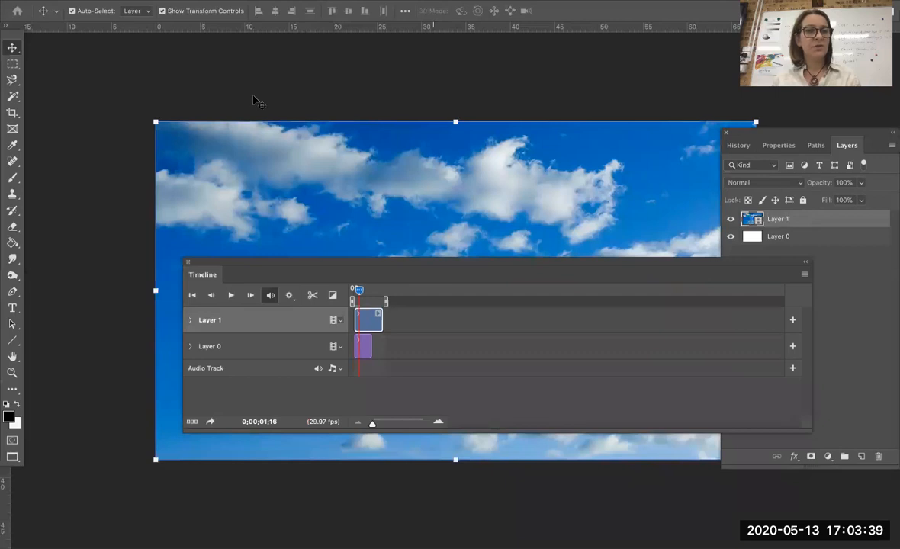
Deselect the clouds layer and add transparency test.mov from the combine folder as a new video layer.
left_click(144, 78)
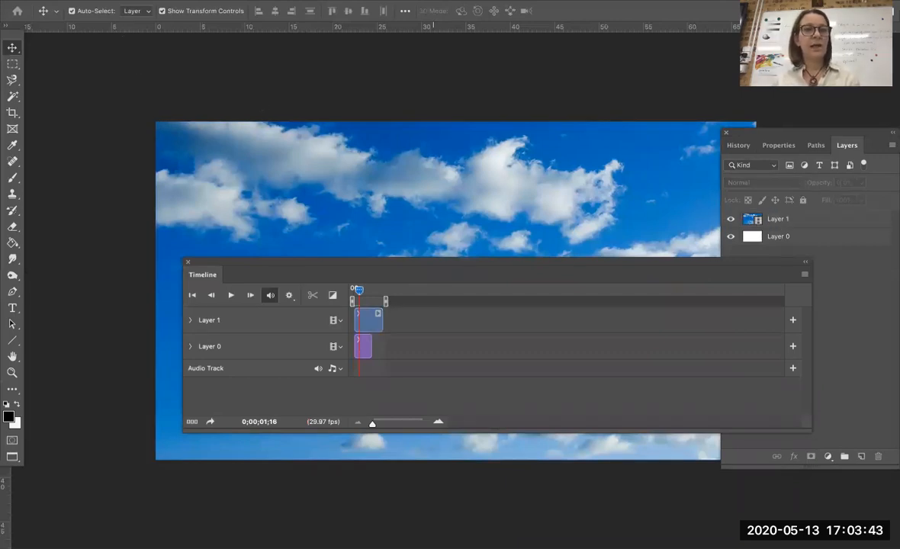
left_click(205, 0)
mouse_move(263, 247)
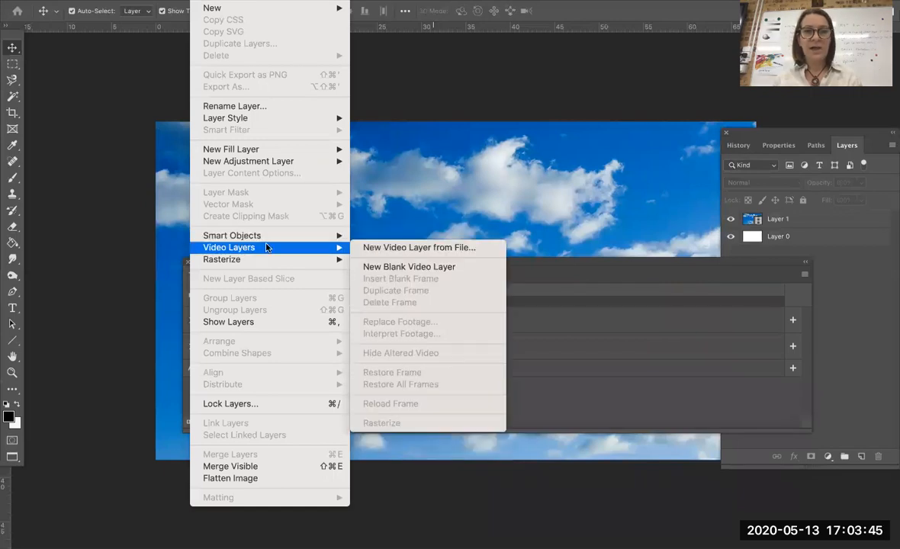
left_click(379, 251)
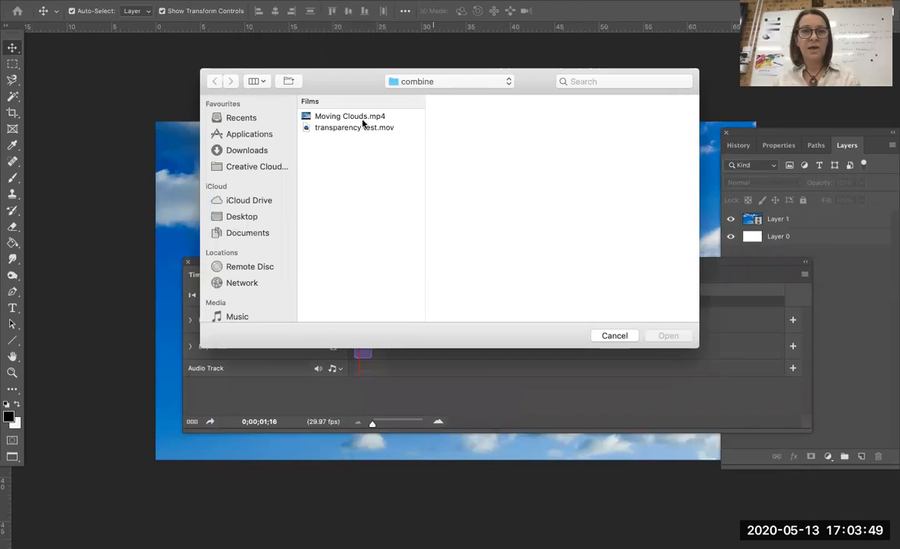
left_click(342, 130)
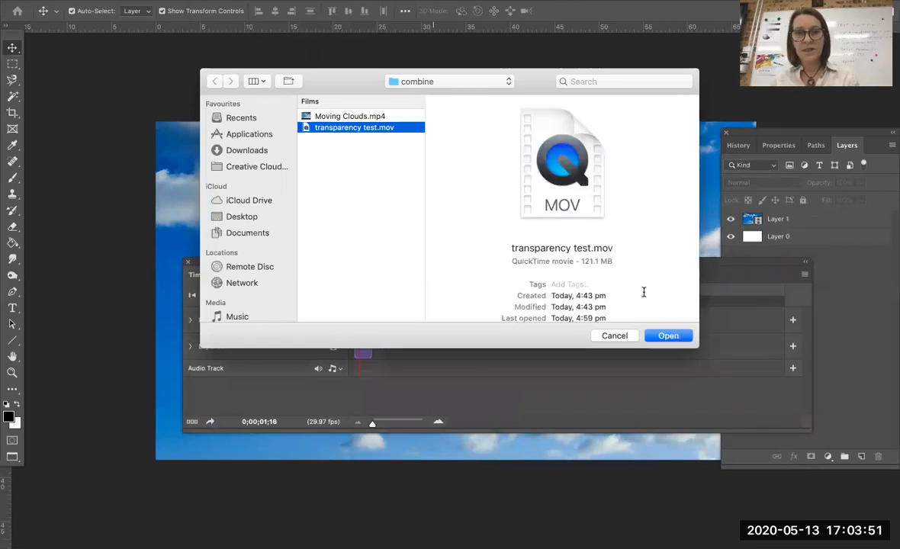
left_click(666, 337)
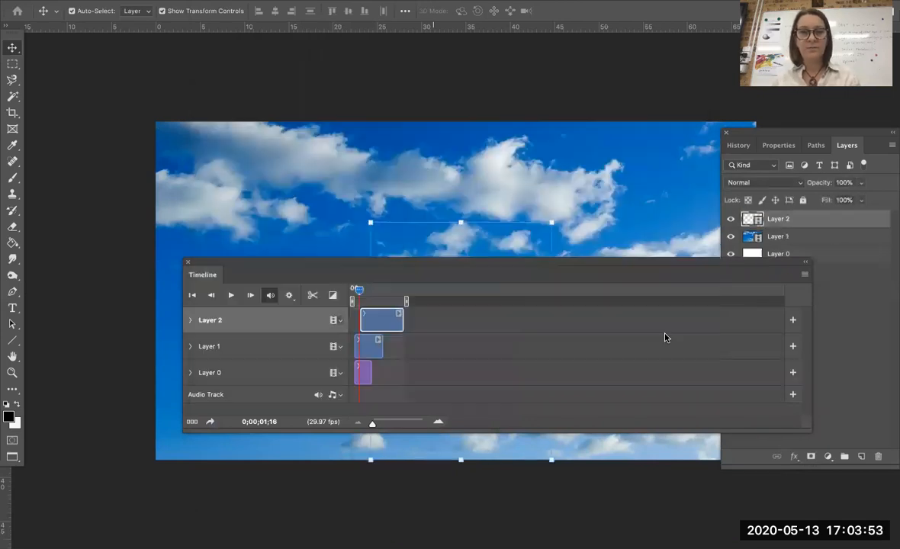
Move the Timeline panel off the alien and shift the Layer 2 clip to the start of the timeline.
left_click_drag(568, 265, 405, 116)
left_click_drag(293, 76, 664, 7)
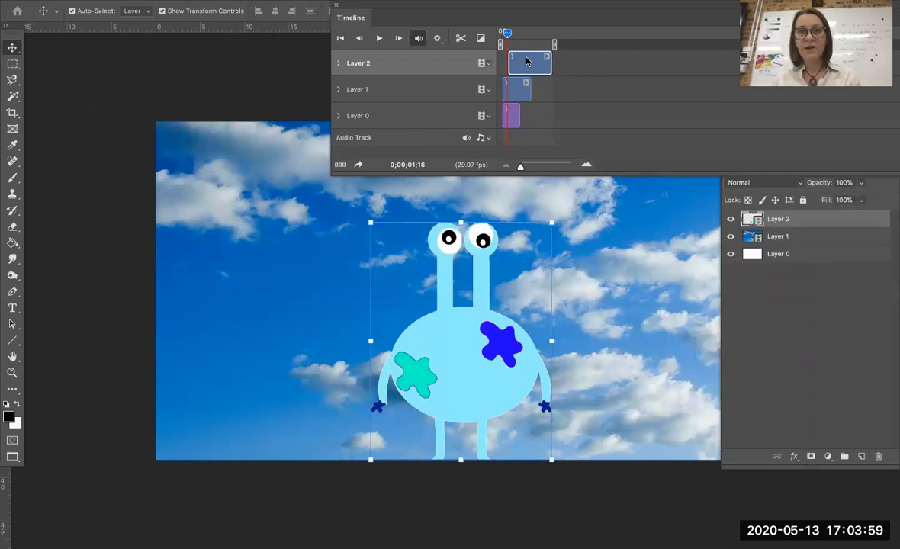
left_click_drag(526, 62, 521, 63)
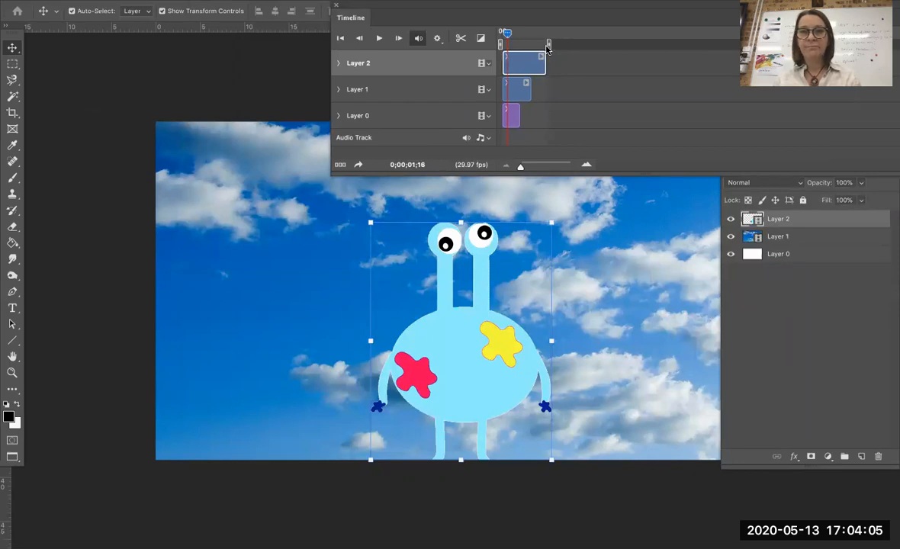
Play the combined alien and clouds animation through with the Timeline panel moved clear of the alien.
left_click_drag(552, 10, 481, 16)
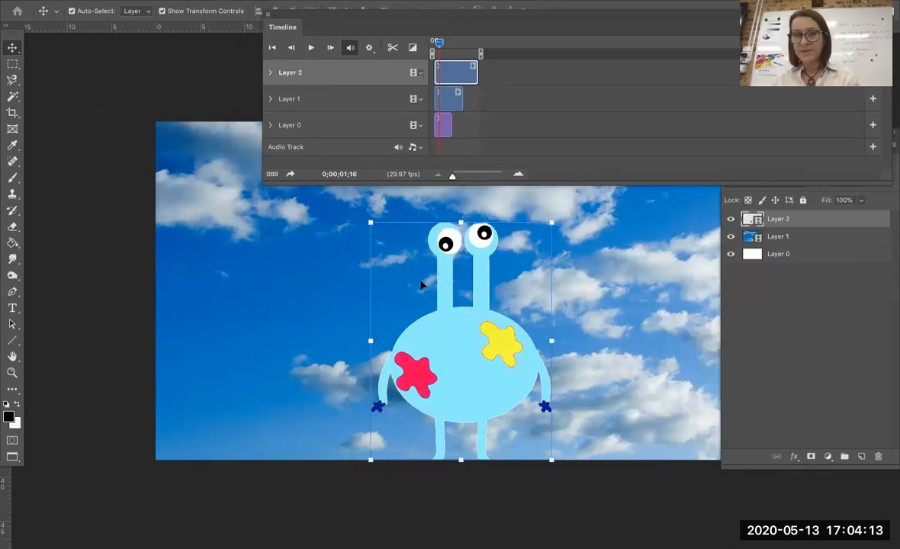
left_click_drag(496, 15, 318, 29)
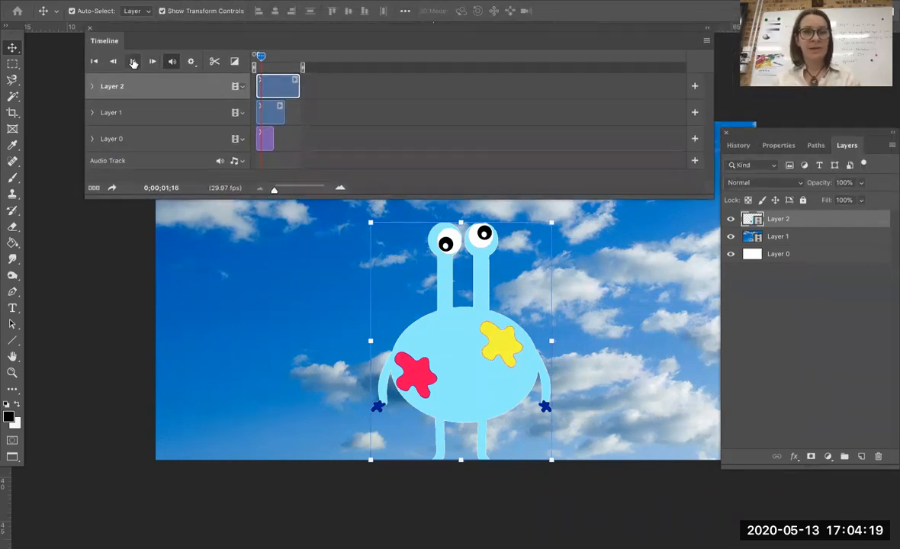
left_click(133, 62)
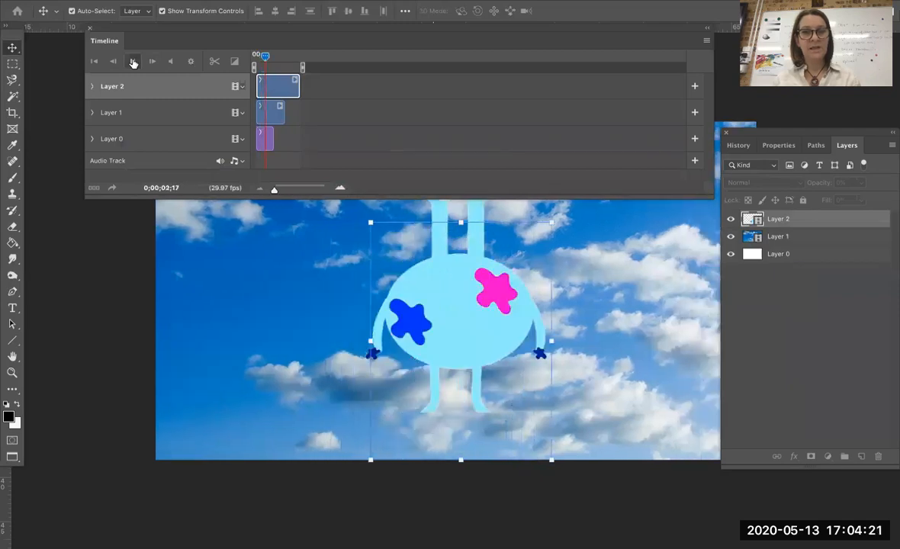
left_click_drag(353, 31, 349, 349)
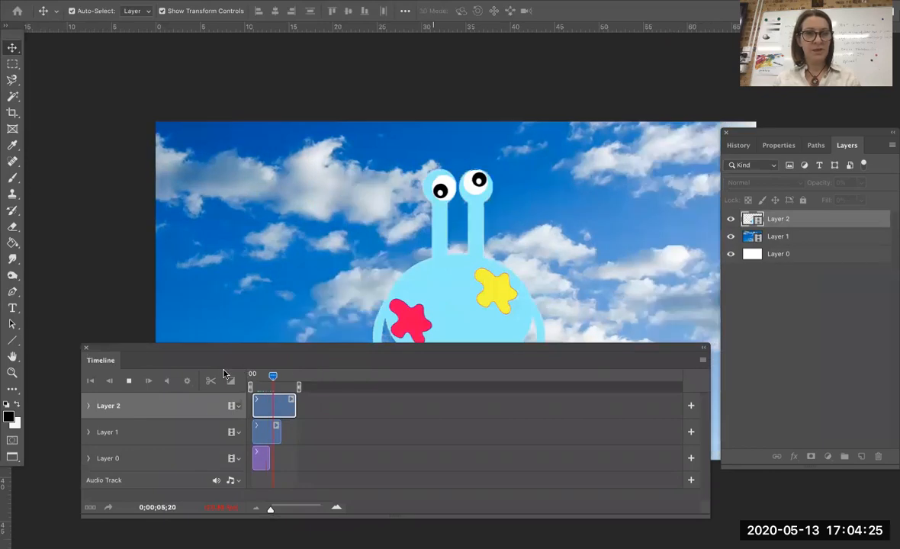
left_click_drag(244, 348, 217, 401)
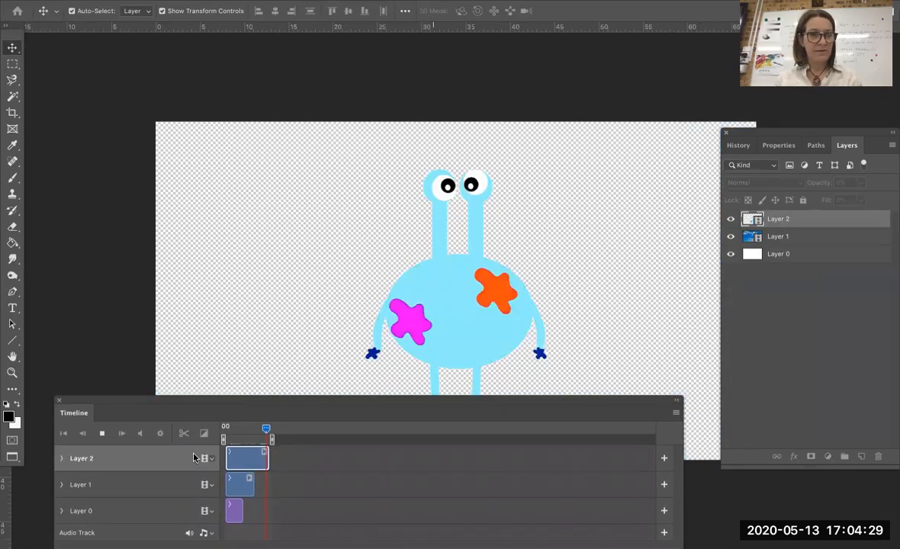
left_click(102, 433)
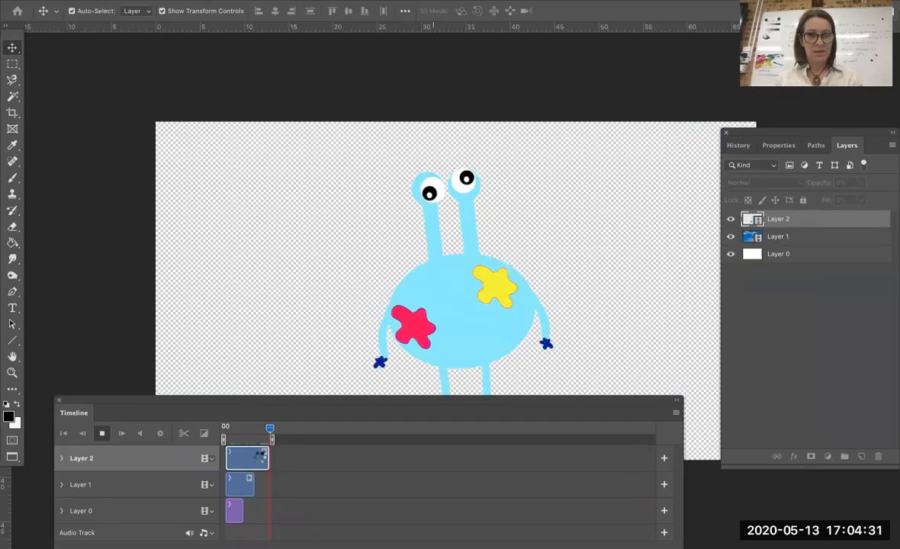
Trim the end of the Layer 2 alien clip to match the Layer 1 clouds clip and reposition the Timeline panel.
left_click_drag(269, 459, 257, 463)
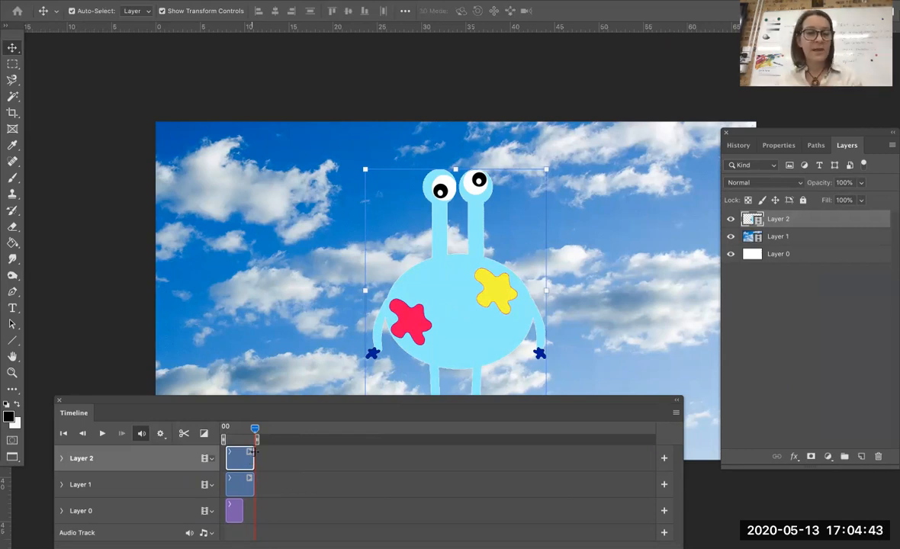
left_click_drag(177, 397, 383, 384)
left_click_drag(288, 387, 254, 416)
Play back the trimmed alien and clouds composition to check it, then stop playback.
left_click(276, 448)
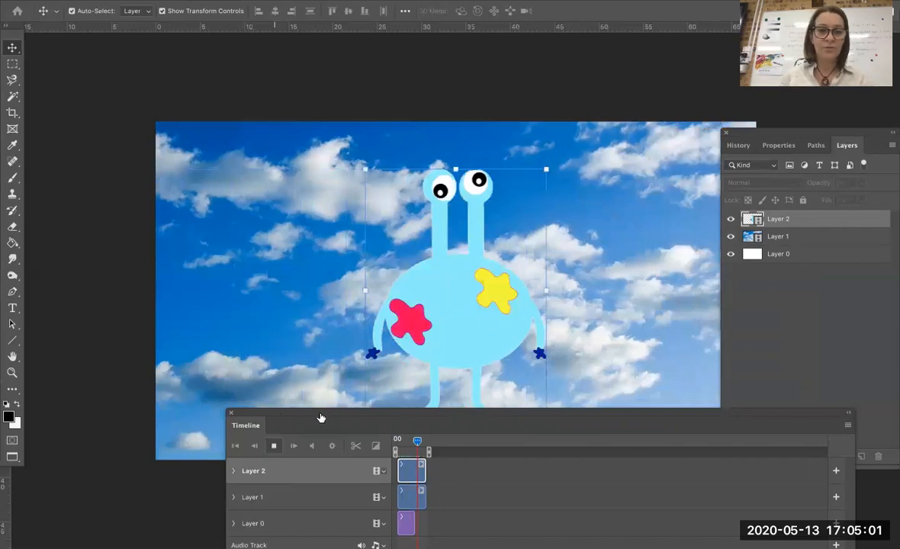
left_click_drag(317, 412, 215, 349)
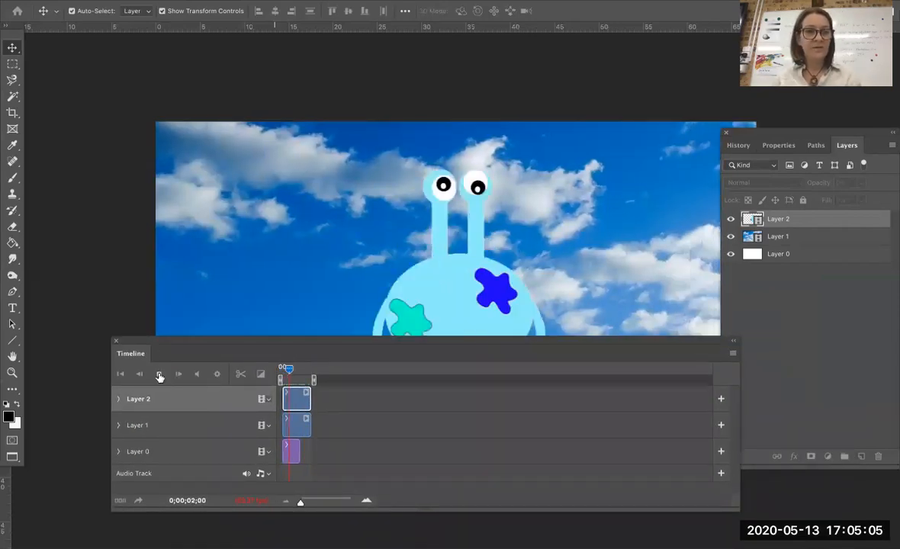
left_click(159, 374)
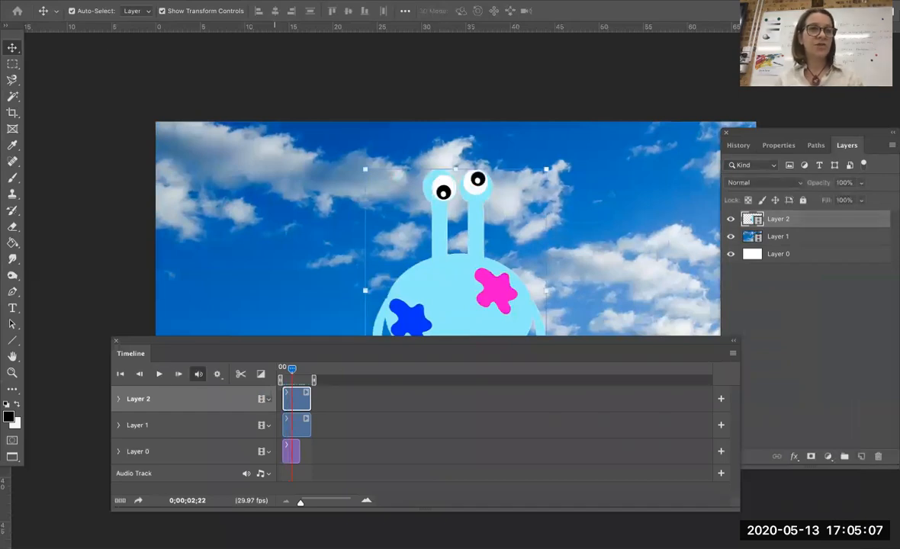
Start a Render Video export of the composition and name the output file "final video".
left_click(115, 0)
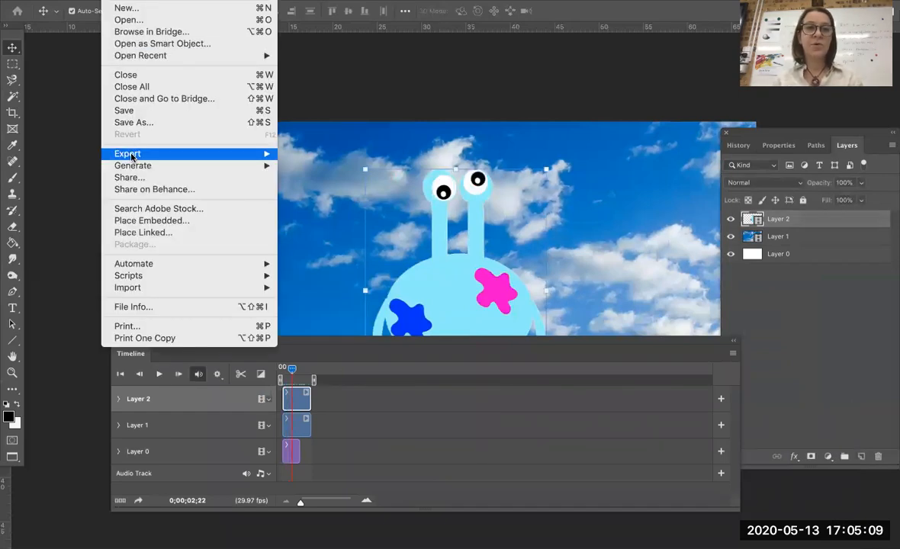
mouse_move(252, 153)
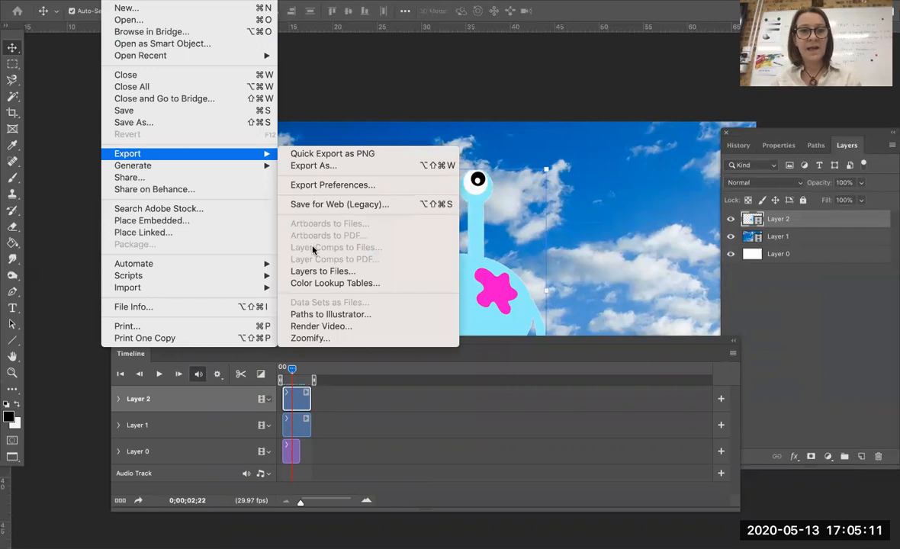
left_click(304, 326)
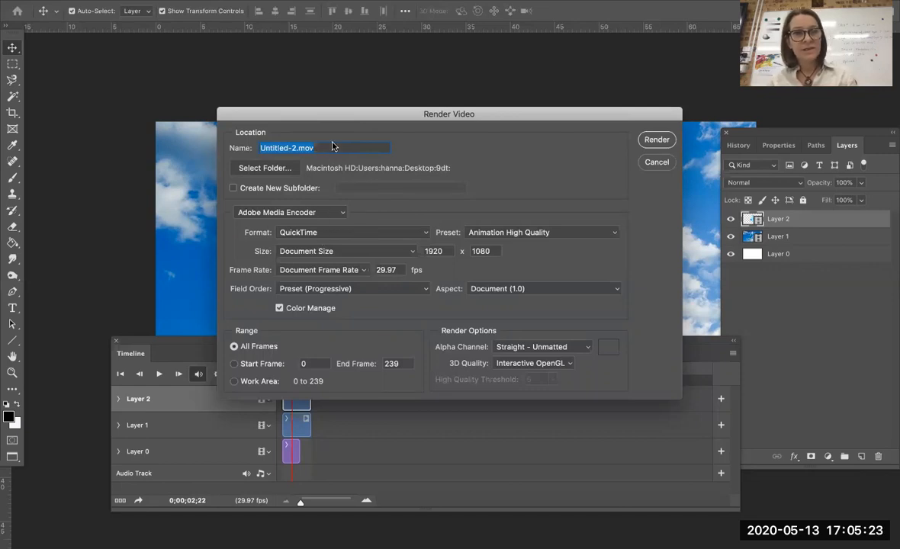
type("f")
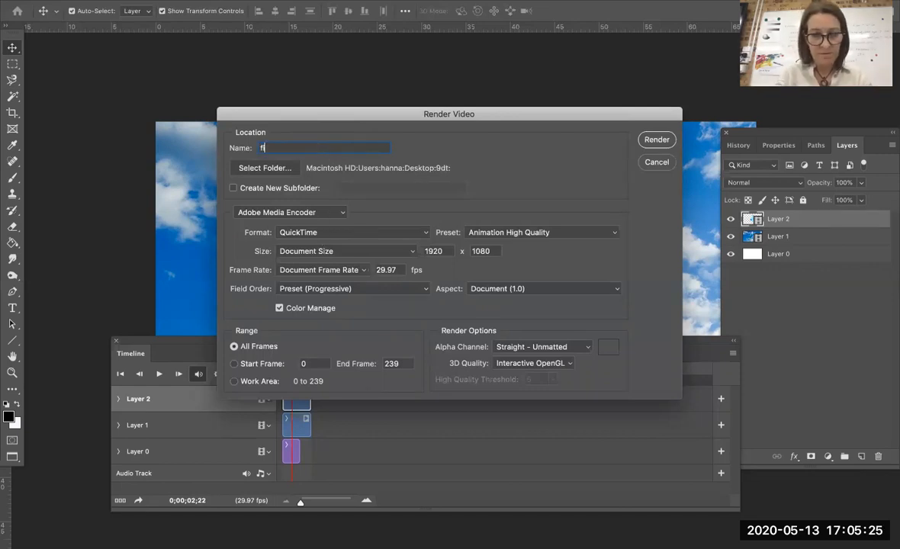
type("inal video")
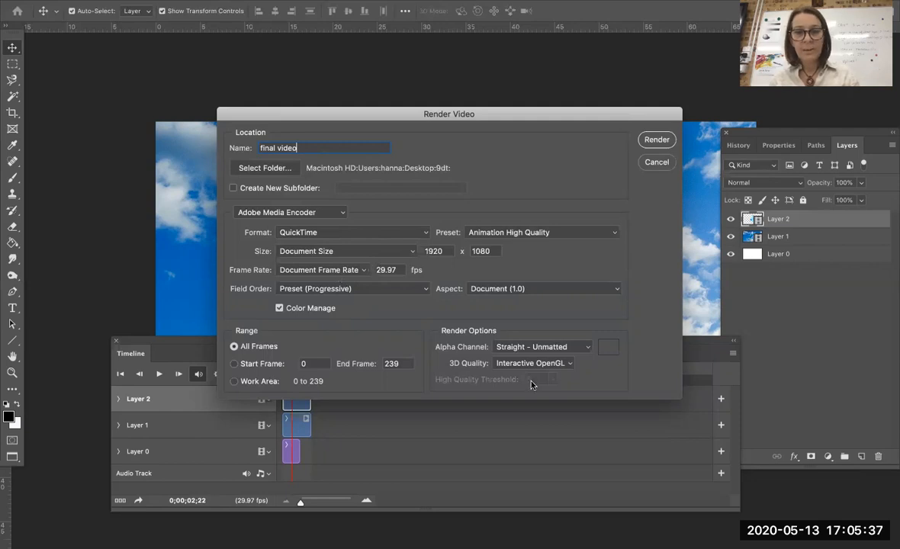
Choose Straight - Unmatted as the alpha channel, move the render settings clear of the alien's eyes, and render the video.
left_click(585, 348)
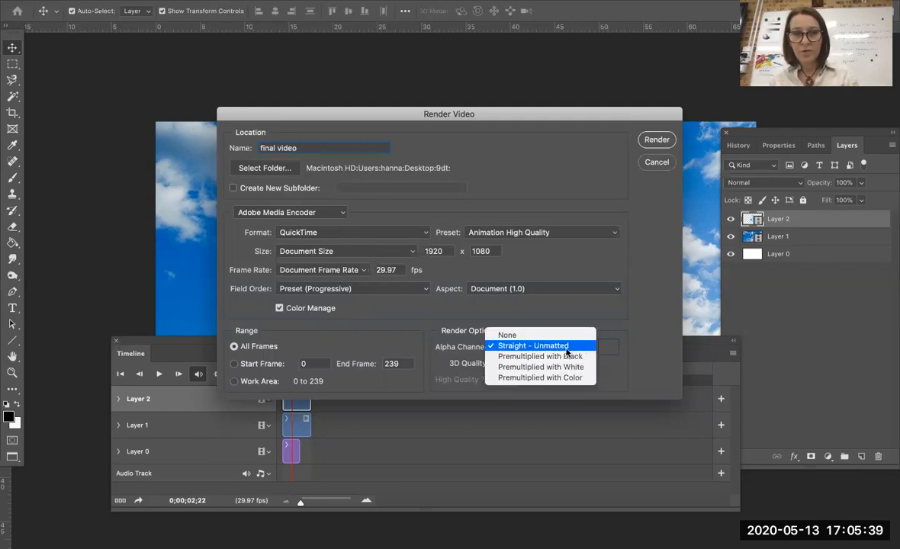
left_click(573, 347)
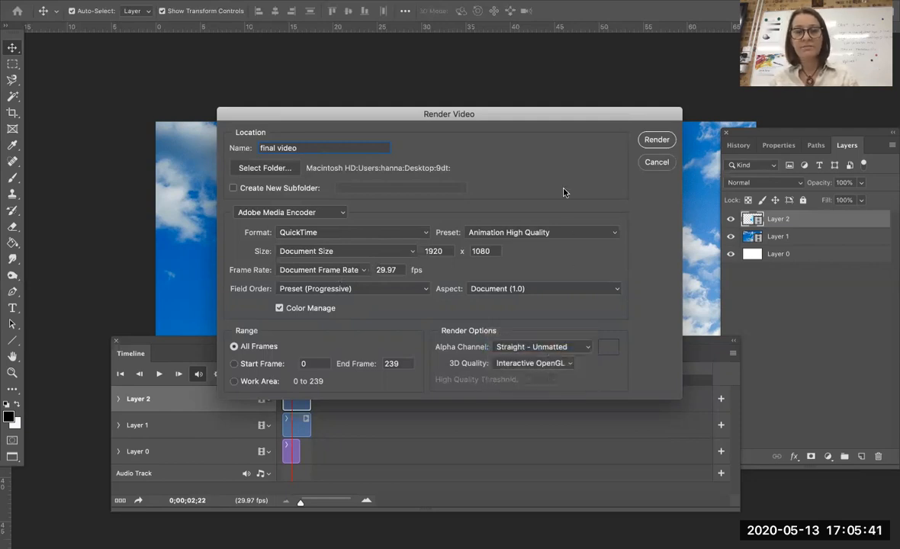
left_click_drag(525, 118, 638, 244)
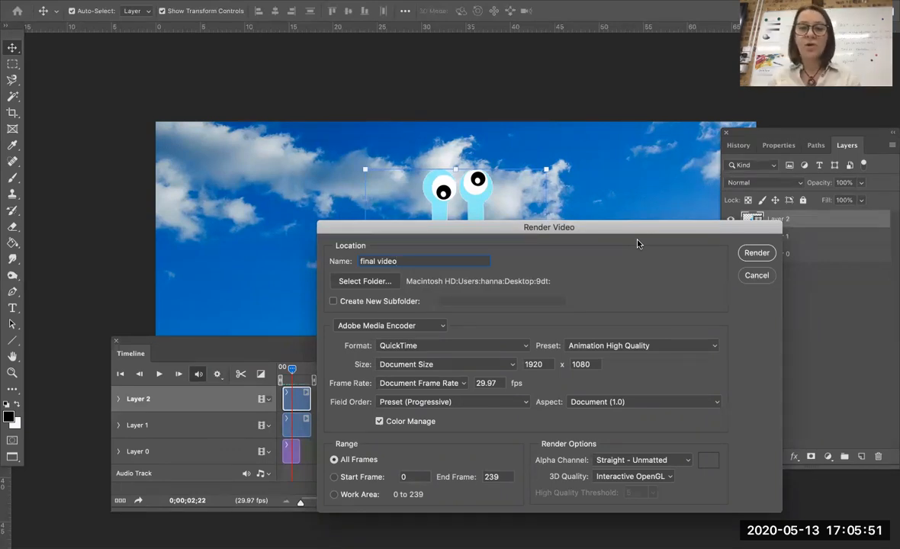
left_click_drag(643, 228, 675, 265)
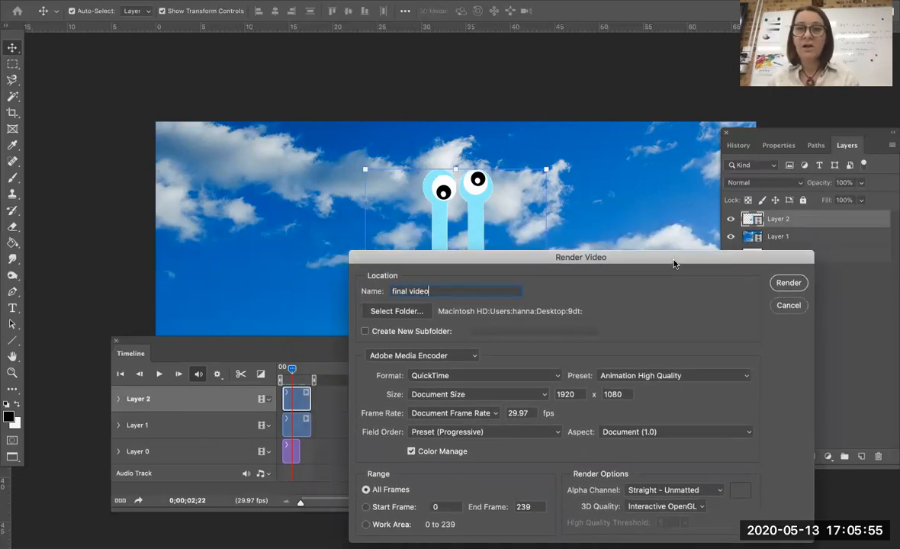
left_click_drag(674, 264, 657, 260)
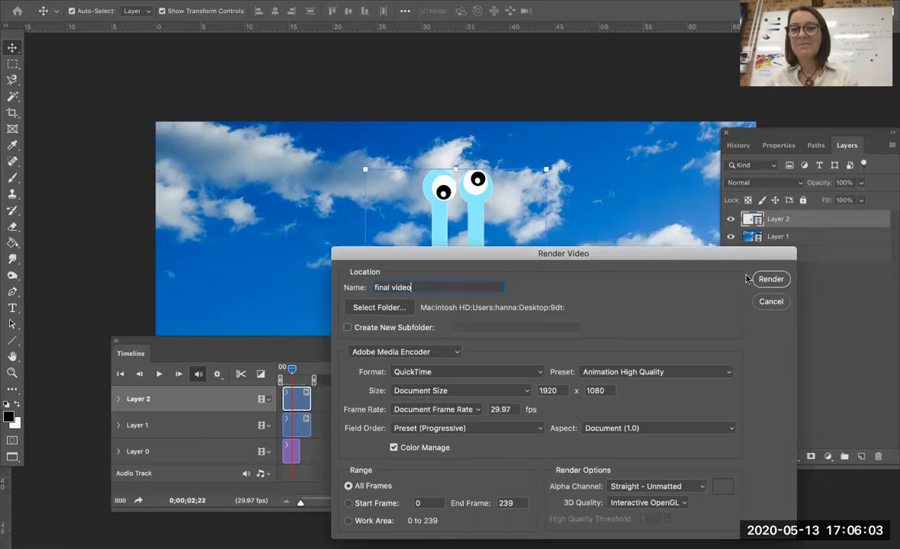
left_click(768, 279)
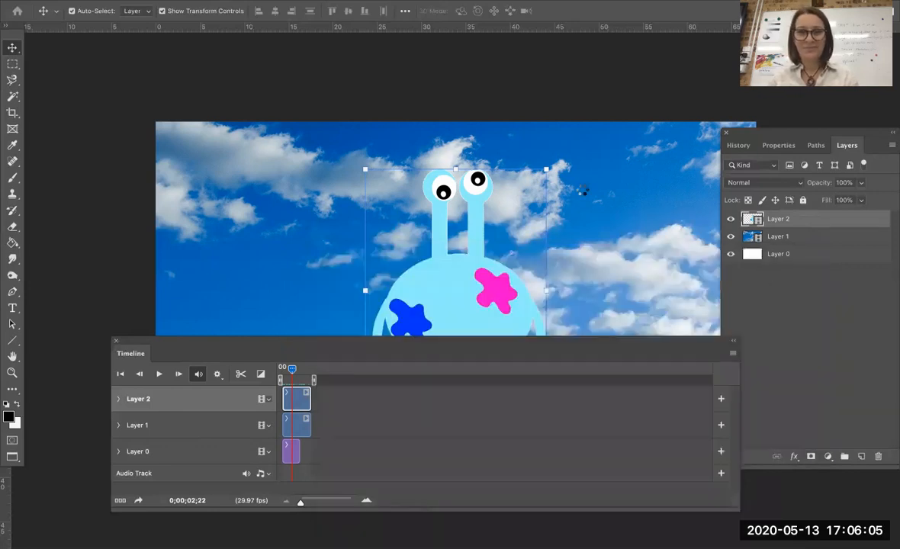